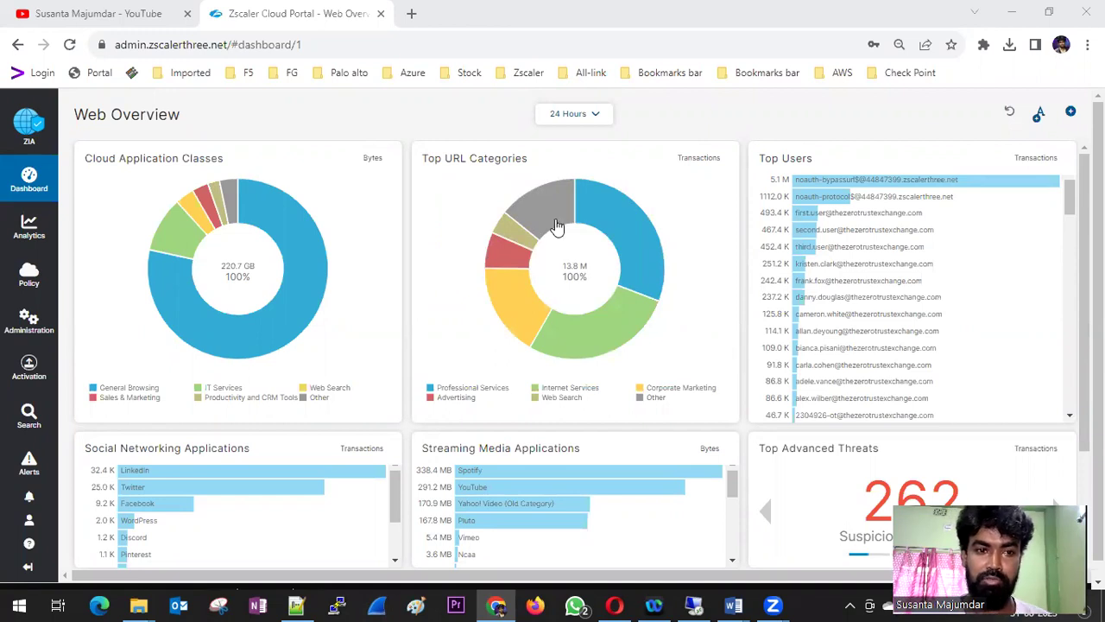
Open the Hosted PAC Files page from the portal's administration resources.
{"action": "mouse_move", "coordinate": [24, 322]}
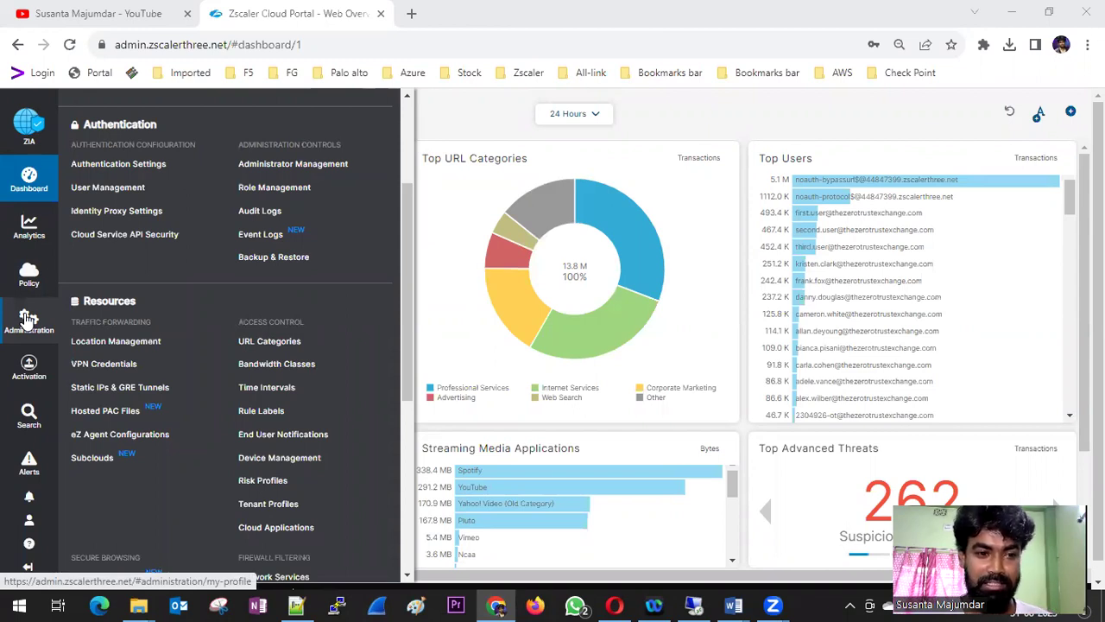
{"action": "left_click", "coordinate": [105, 411]}
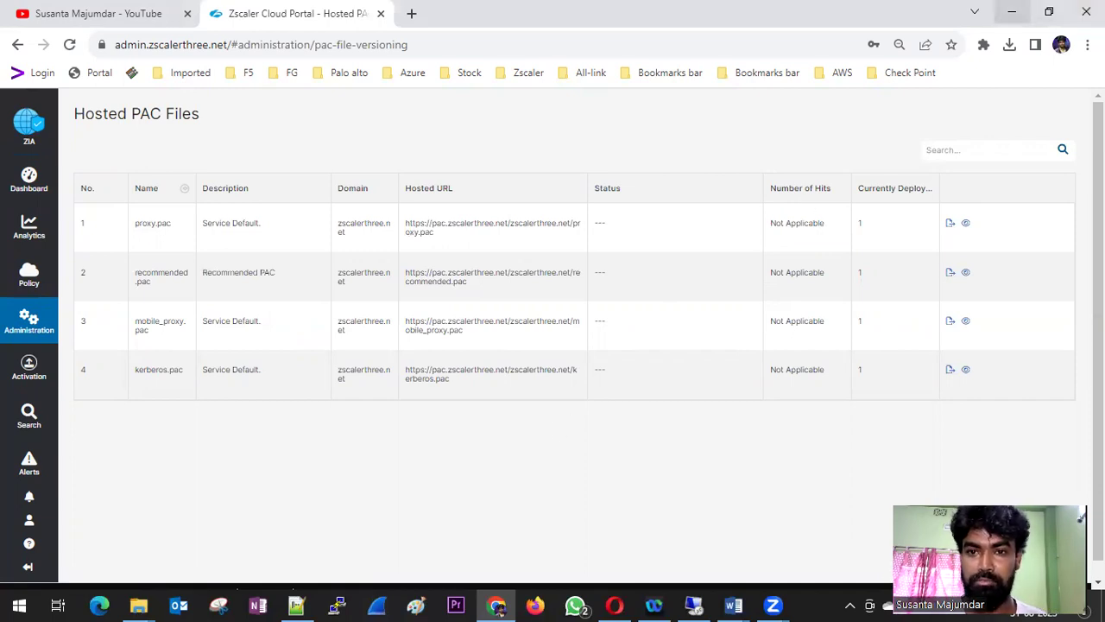
Switch to the Word document 21. PAC file.docx and read the opening definition of a PAC file.
{"action": "left_click", "coordinate": [728, 605]}
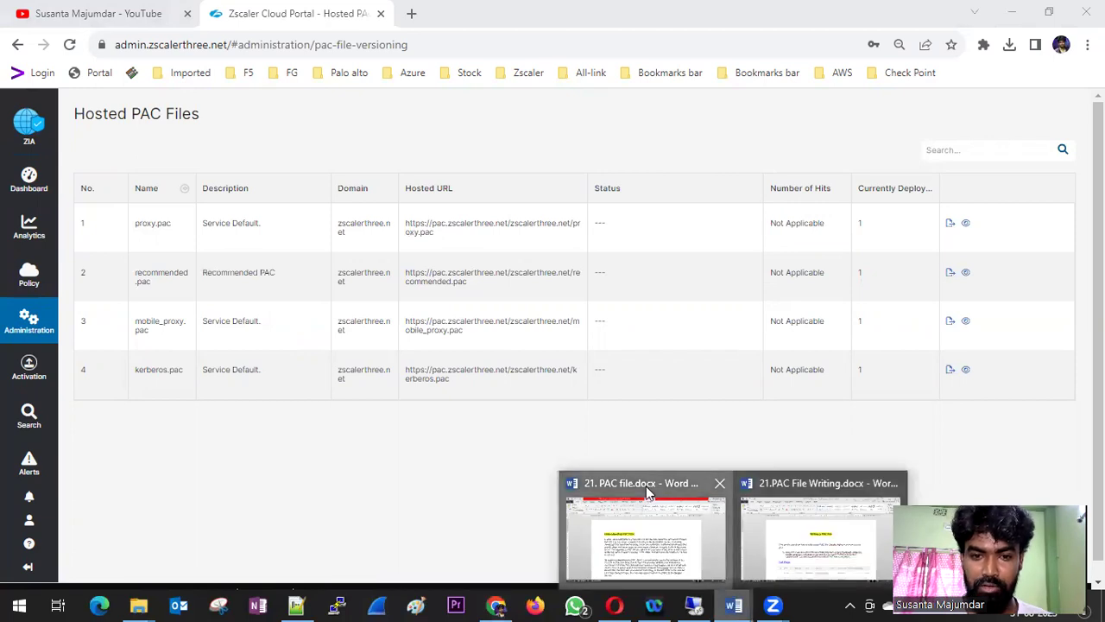
{"action": "left_click", "coordinate": [646, 486]}
{"action": "left_click", "coordinate": [506, 250]}
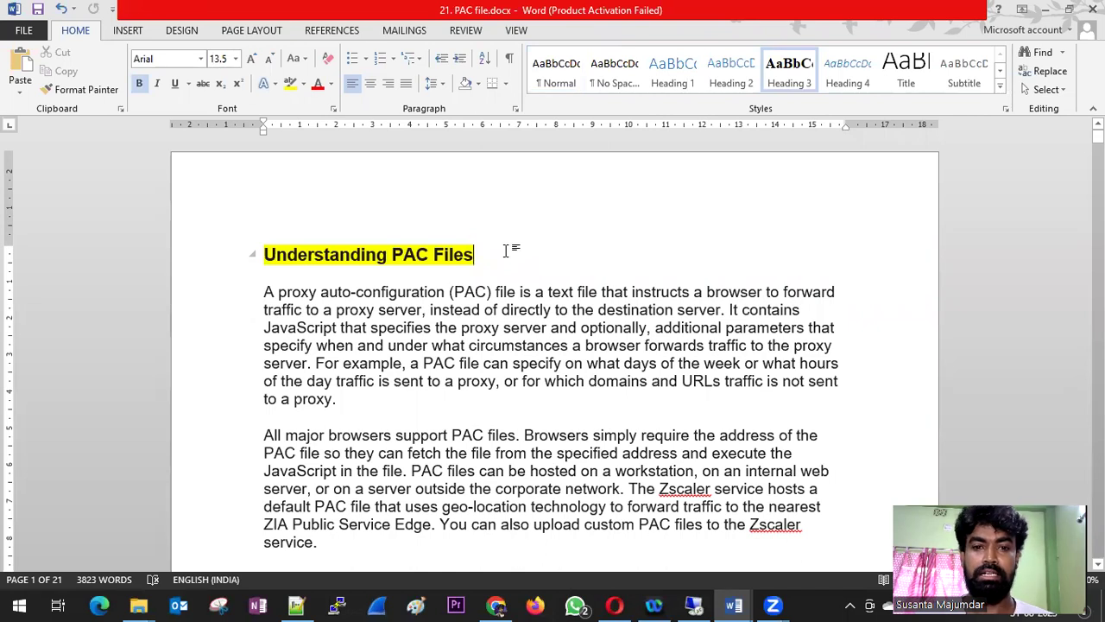
{"action": "left_click_drag", "start_coordinate": [265, 292], "coordinate": [835, 295]}
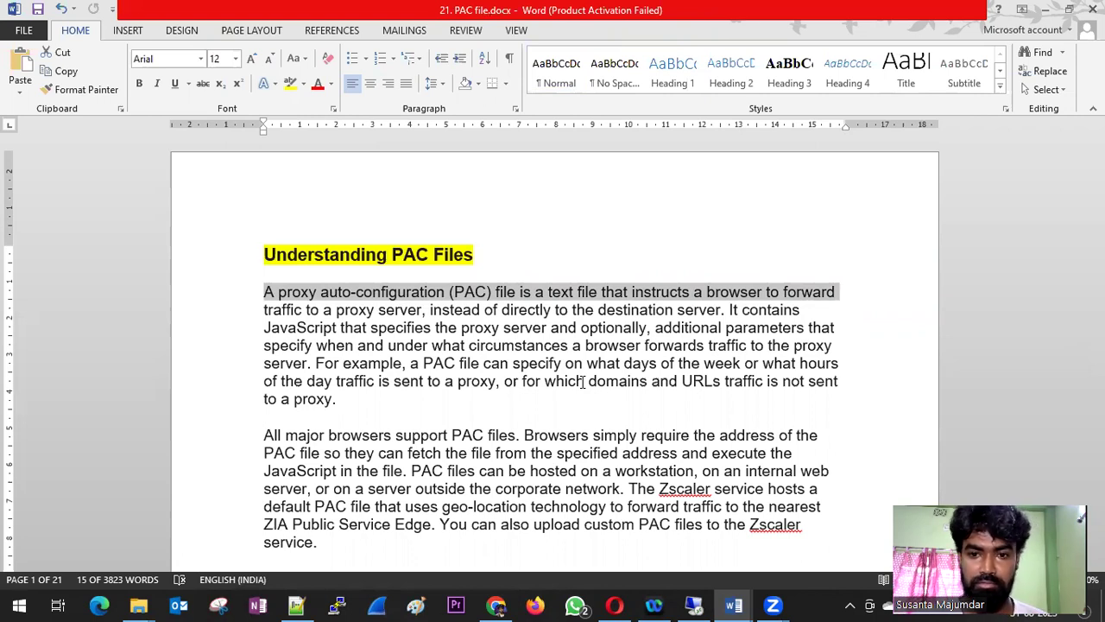
{"action": "left_click", "coordinate": [374, 311]}
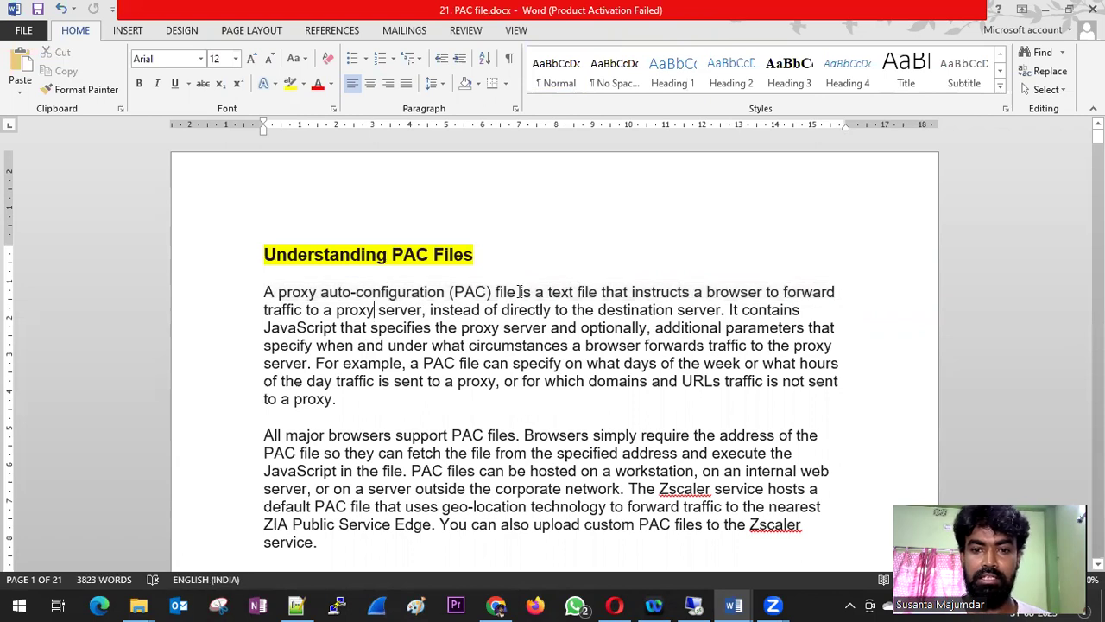
{"action": "left_click_drag", "start_coordinate": [547, 293], "coordinate": [511, 326]}
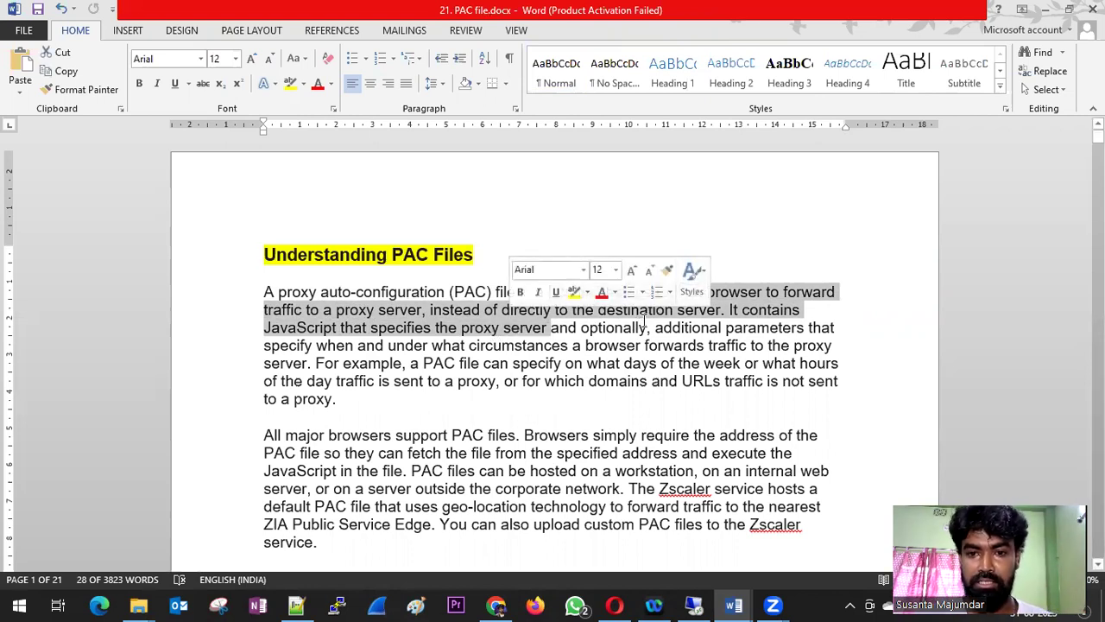
{"action": "double_click", "coordinate": [357, 313]}
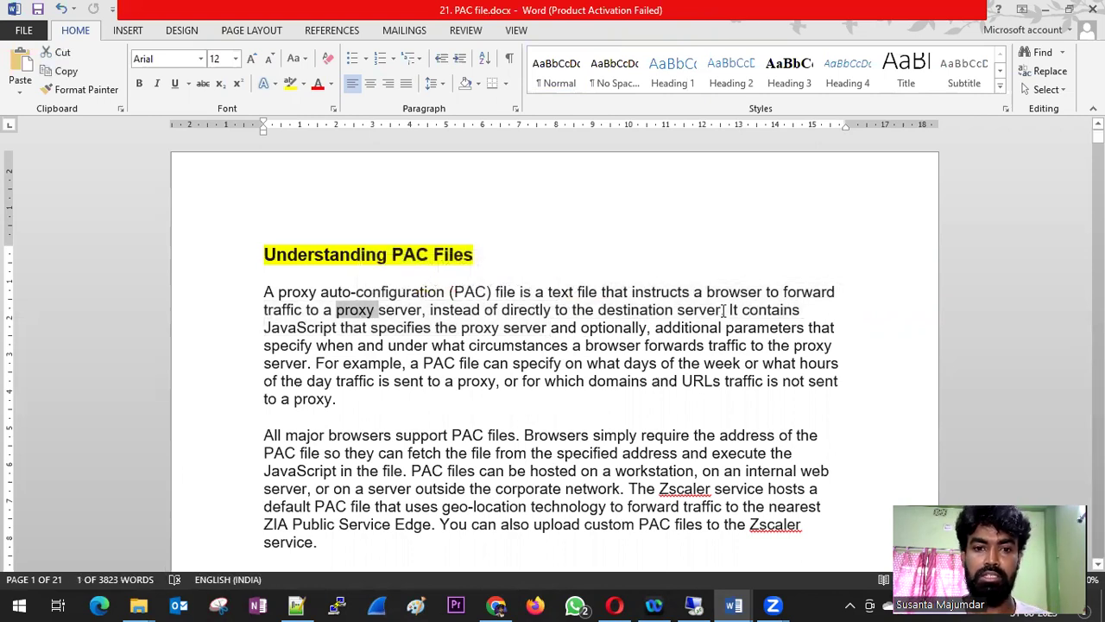
Highlight the phrase "traffic to a proxy server" in yellow in the first paragraph.
{"action": "left_click_drag", "start_coordinate": [421, 309], "coordinate": [293, 314]}
{"action": "left_click", "coordinate": [338, 284]}
{"action": "left_click", "coordinate": [448, 365]}
Add a light blue theme-colour border to the PAC traffic flow picture below the introductory paragraphs.
{"action": "scroll", "coordinate": [448, 365], "scroll_direction": "down", "scroll_amount": 1}
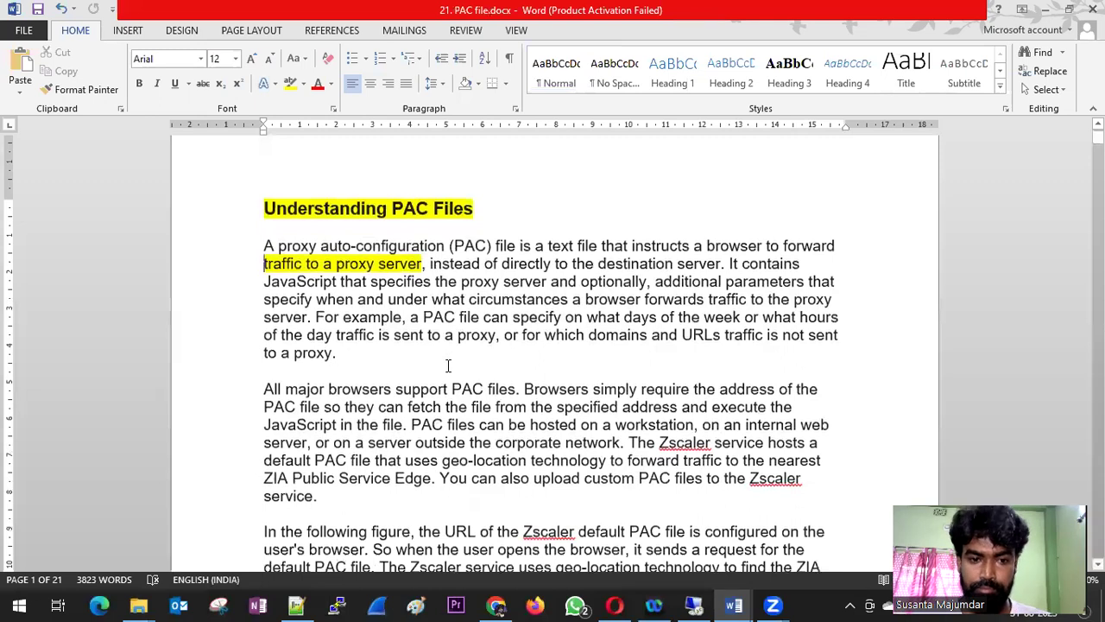
{"action": "scroll", "coordinate": [448, 365], "scroll_direction": "down", "scroll_amount": 3}
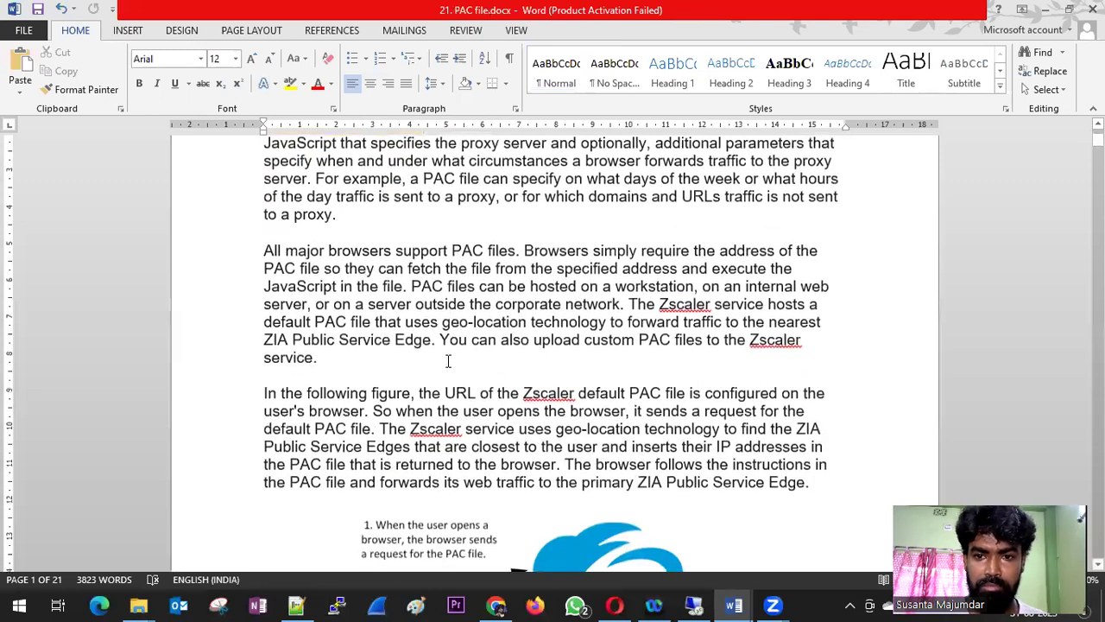
{"action": "scroll", "coordinate": [448, 354], "scroll_direction": "down", "scroll_amount": 1}
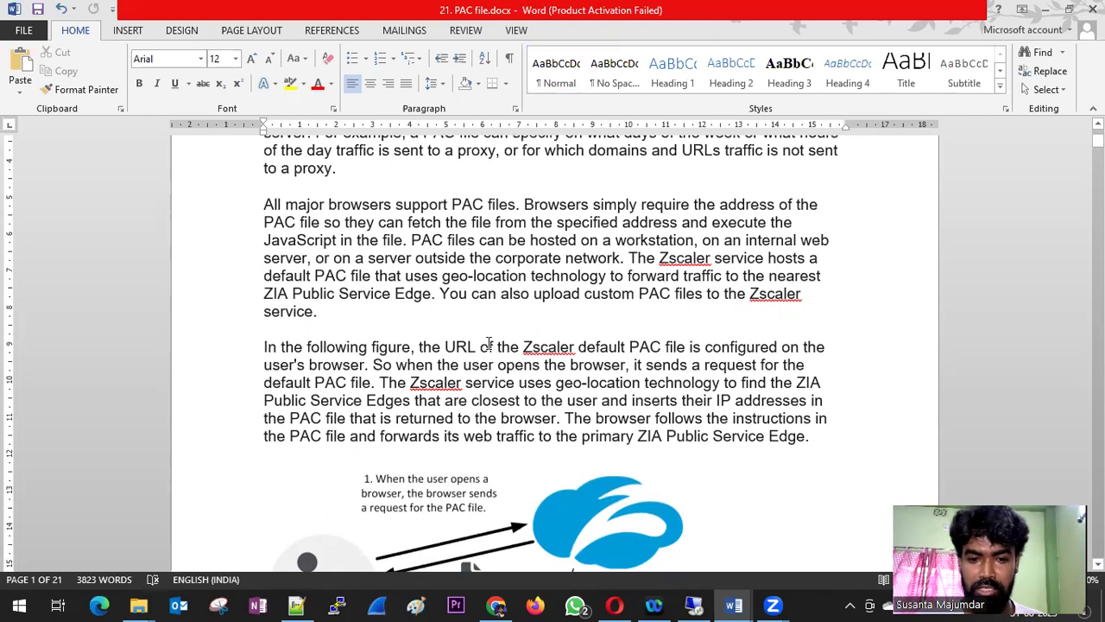
{"action": "scroll", "coordinate": [514, 386], "scroll_direction": "down", "scroll_amount": 1}
{"action": "scroll", "coordinate": [513, 386], "scroll_direction": "down", "scroll_amount": 2}
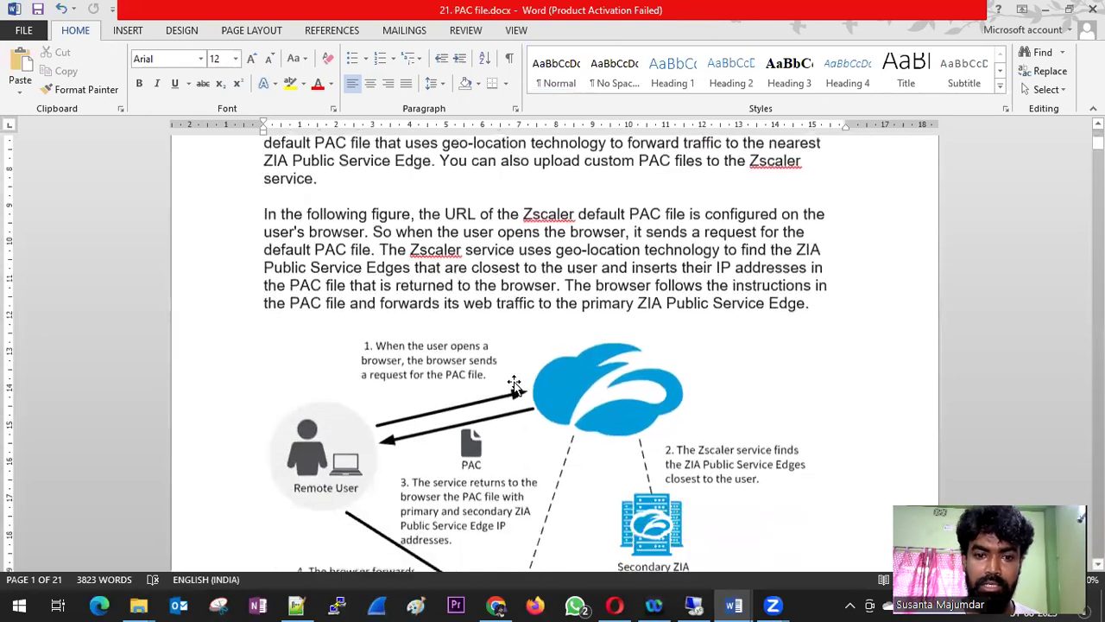
{"action": "scroll", "coordinate": [513, 385], "scroll_direction": "down", "scroll_amount": 1}
{"action": "left_click", "coordinate": [514, 385]}
{"action": "left_click", "coordinate": [577, 33]}
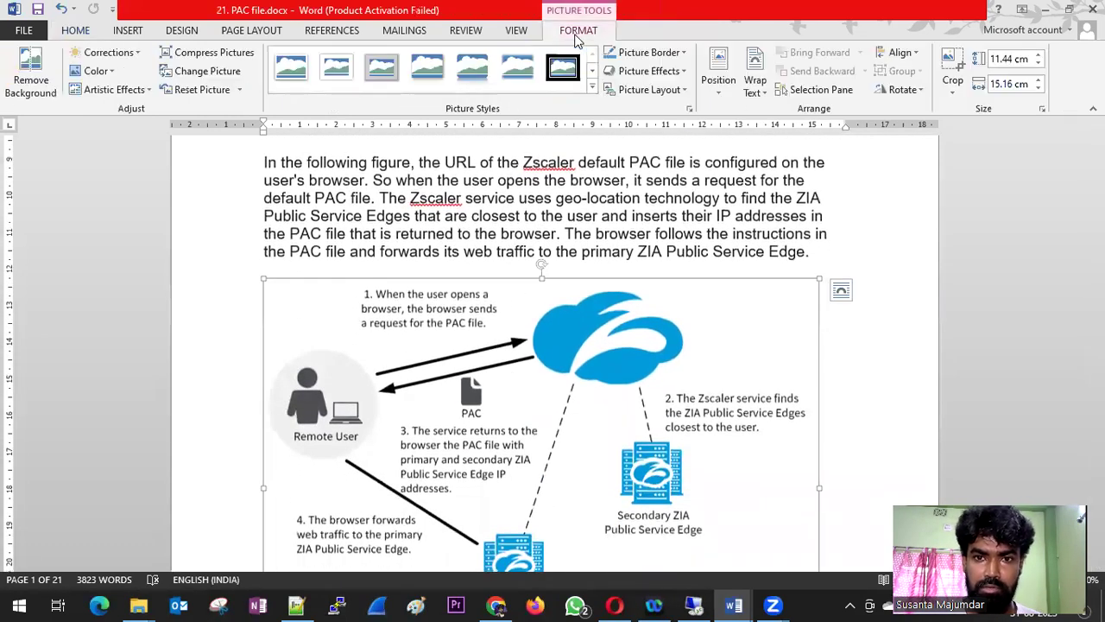
{"action": "left_click", "coordinate": [682, 55]}
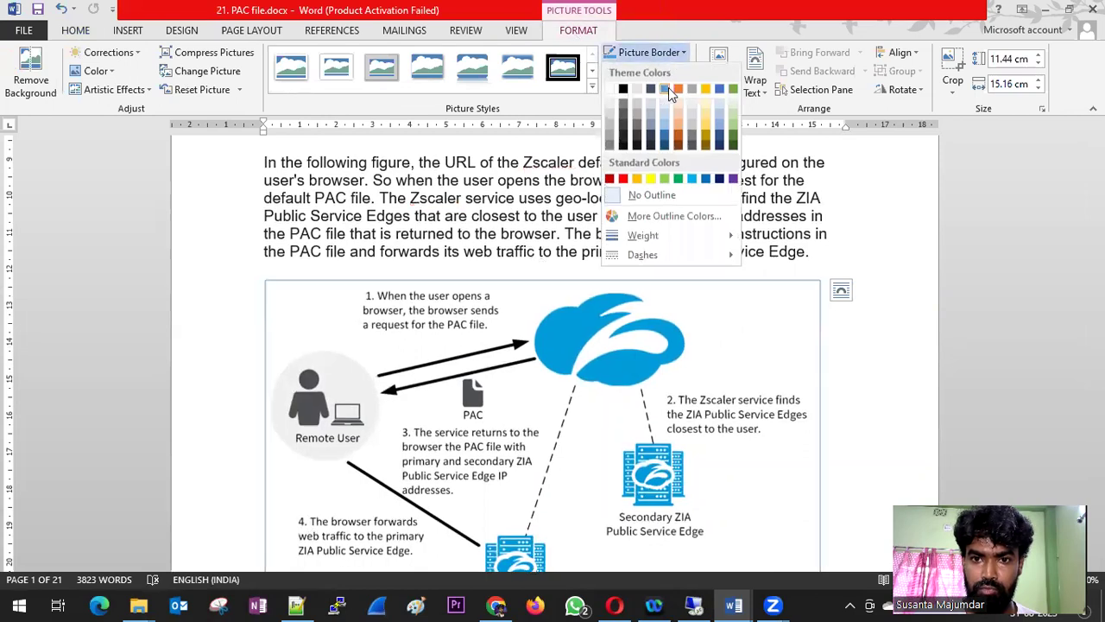
{"action": "left_click", "coordinate": [667, 88]}
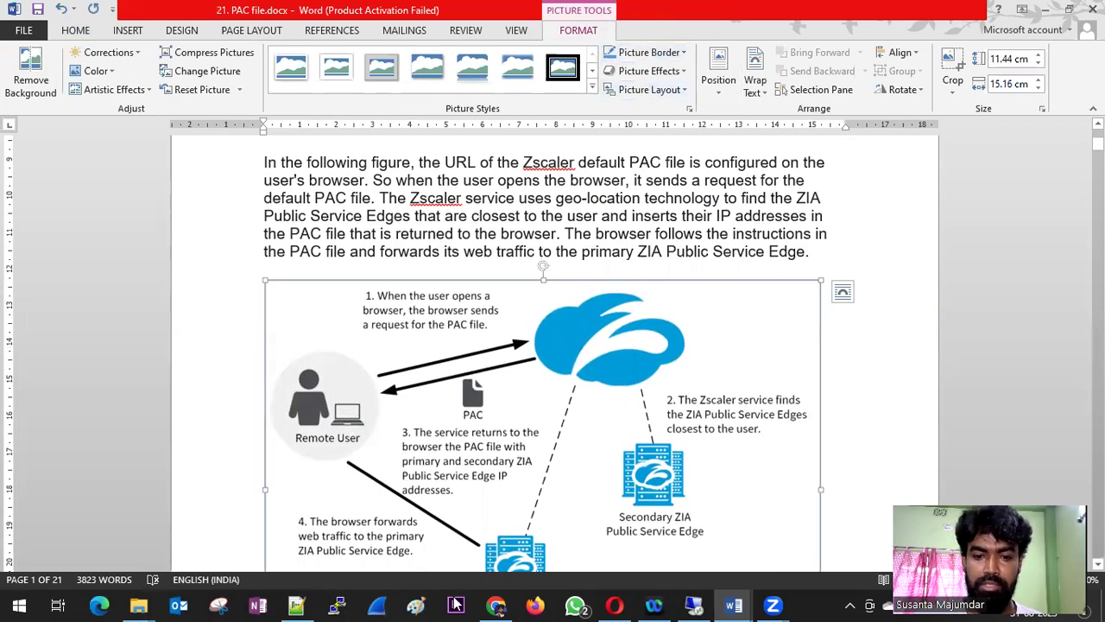
Switch to Chrome and load google.com in a new tab.
{"action": "left_click", "coordinate": [496, 605]}
{"action": "left_click", "coordinate": [412, 26]}
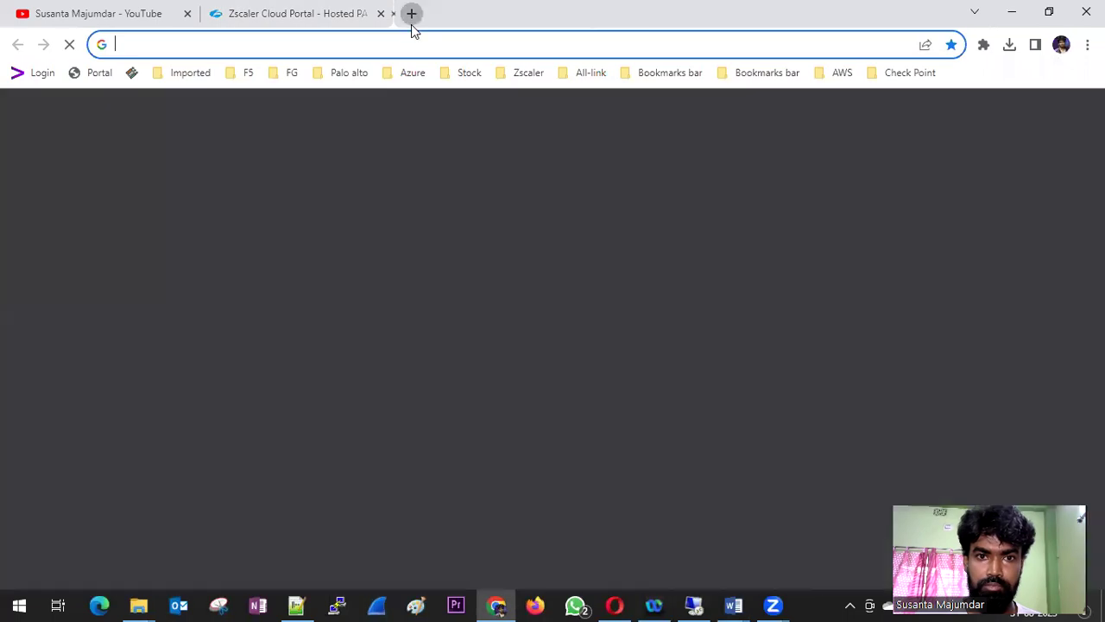
{"action": "left_click", "coordinate": [400, 43]}
{"action": "type", "text": "go"}
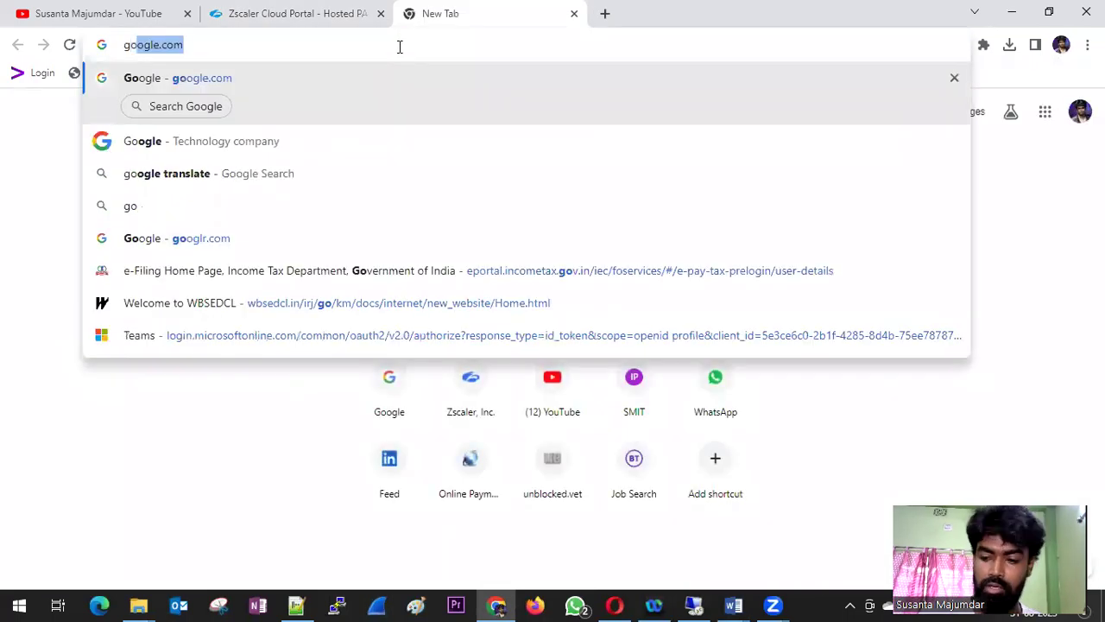
{"action": "type", "text": "ogle.com"}
{"action": "key", "text": "Return"}
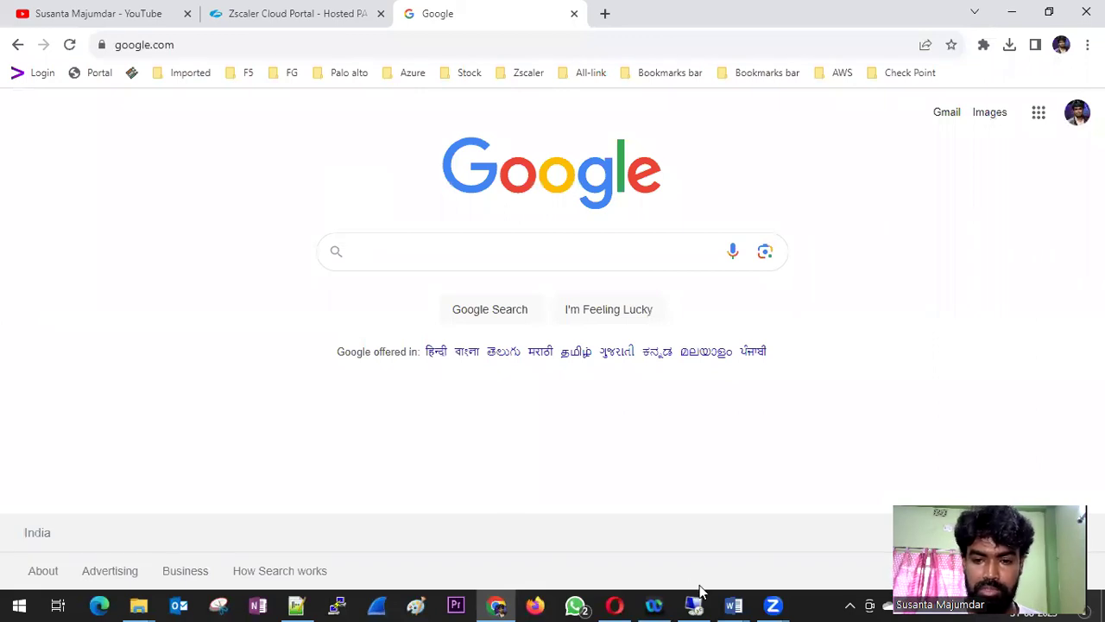
Switch back to 21. PAC file.docx in Word and examine how the browser requests the PAC file in the diagram.
{"action": "left_click", "coordinate": [732, 604]}
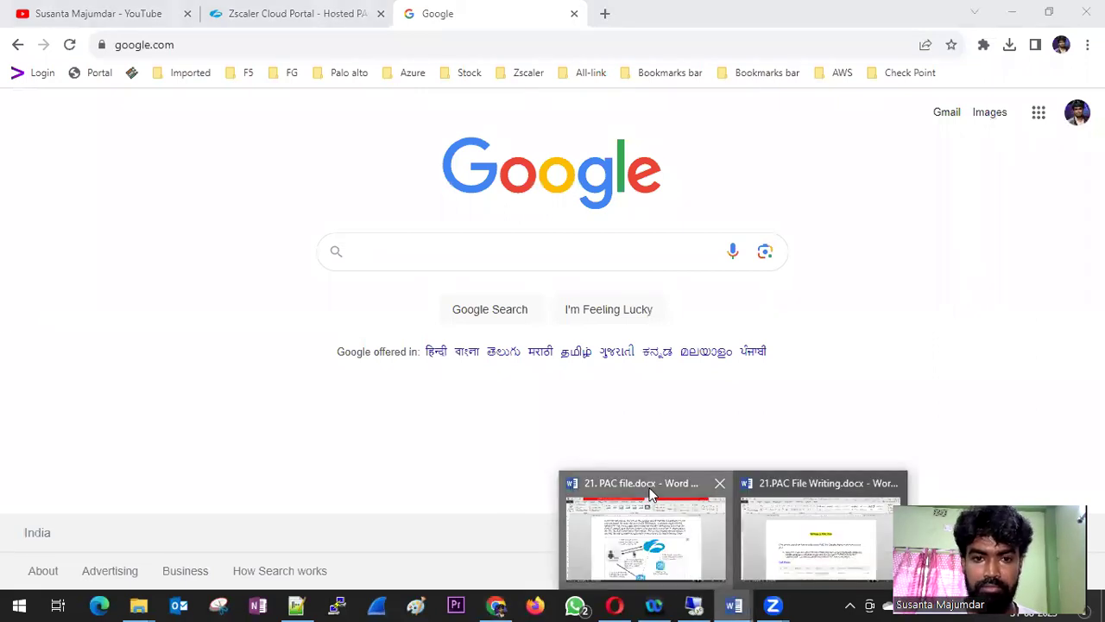
{"action": "left_click", "coordinate": [646, 494]}
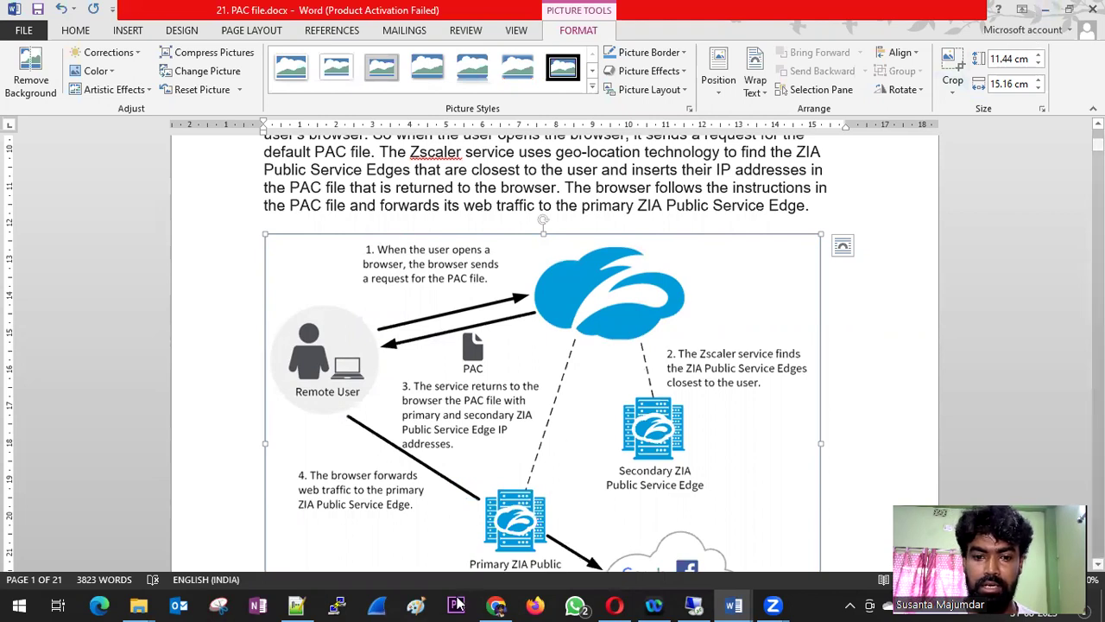
Search Chrome's settings for "prox" and open the computer's proxy settings.
{"action": "left_click", "coordinate": [497, 605]}
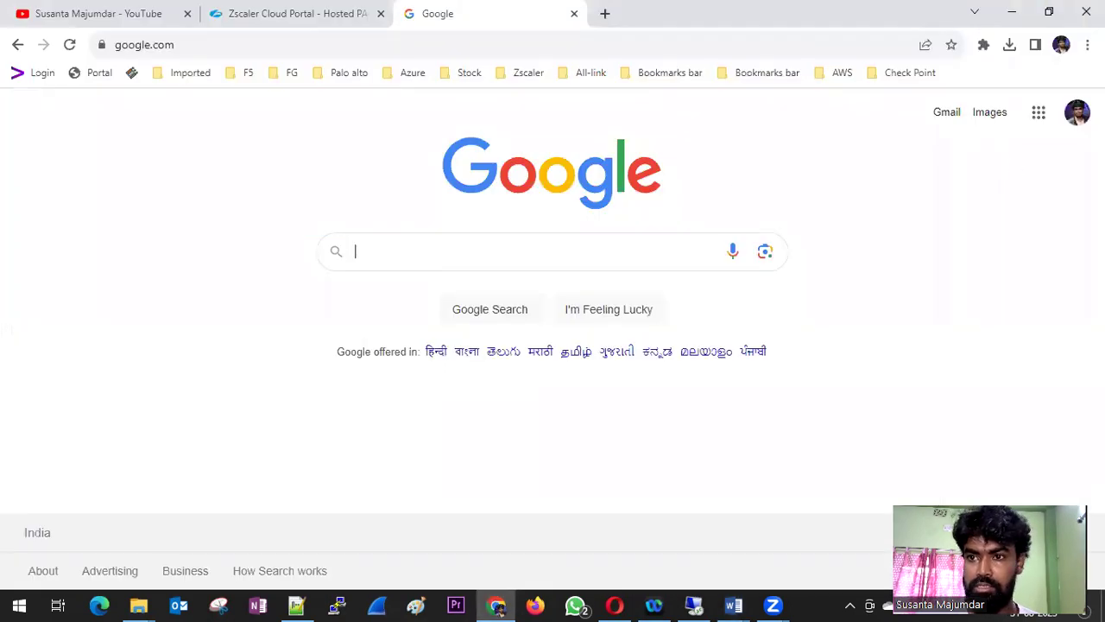
{"action": "left_click", "coordinate": [1087, 44]}
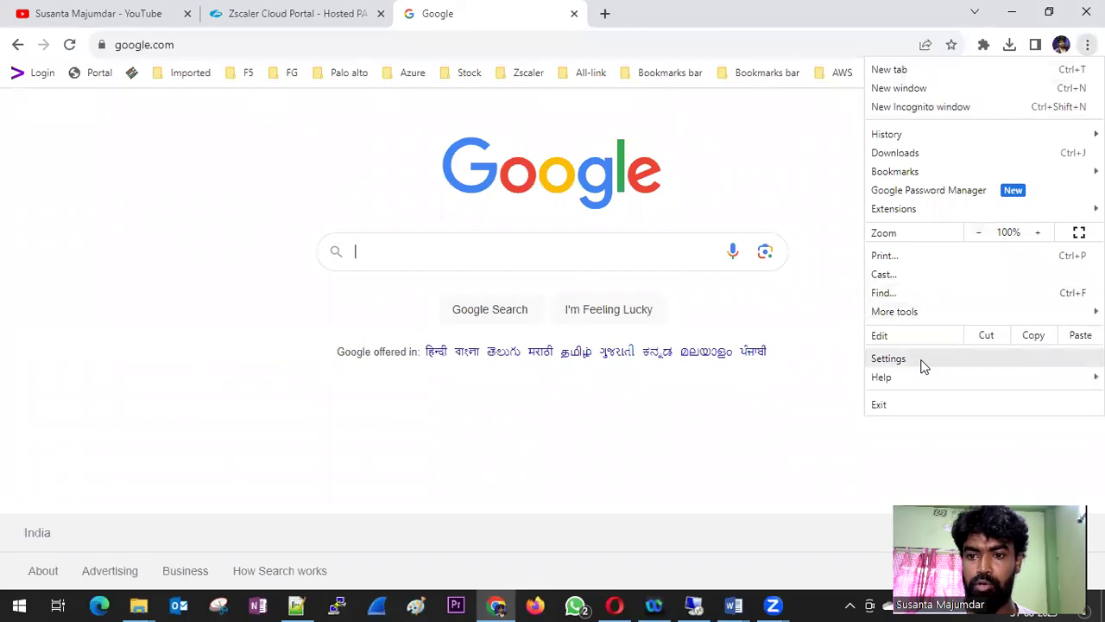
{"action": "left_click", "coordinate": [889, 359]}
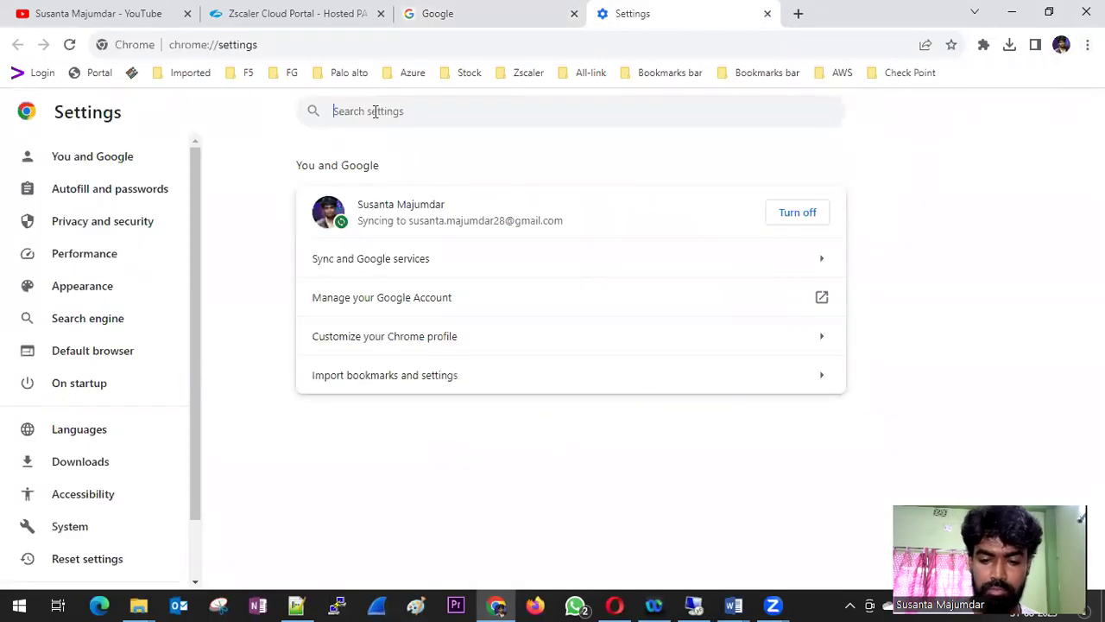
{"action": "type", "text": "prox"}
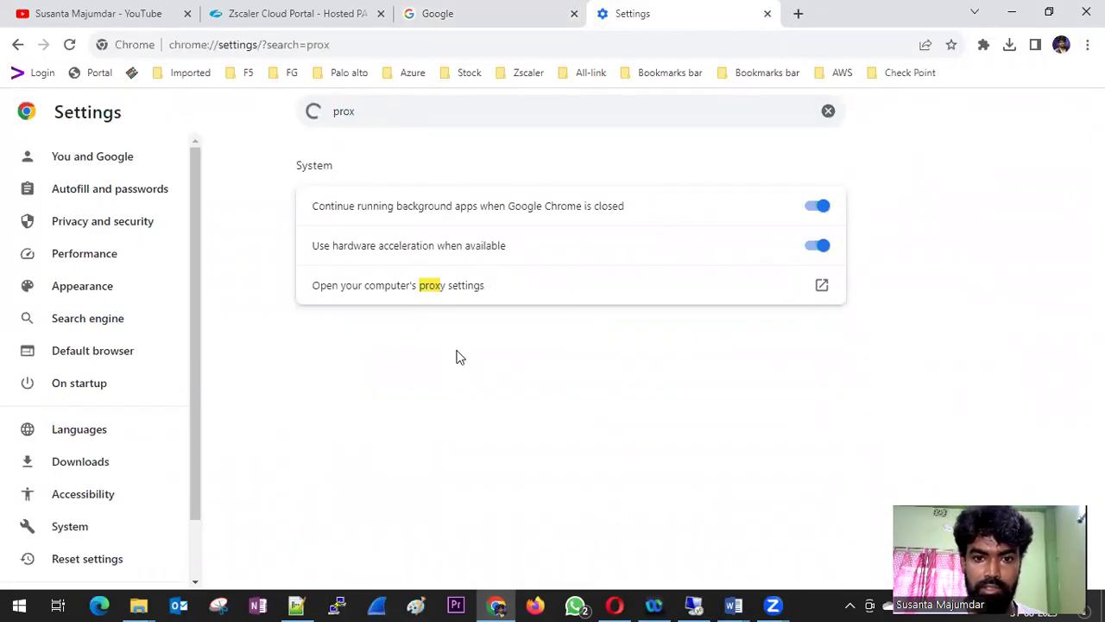
{"action": "left_click", "coordinate": [821, 285]}
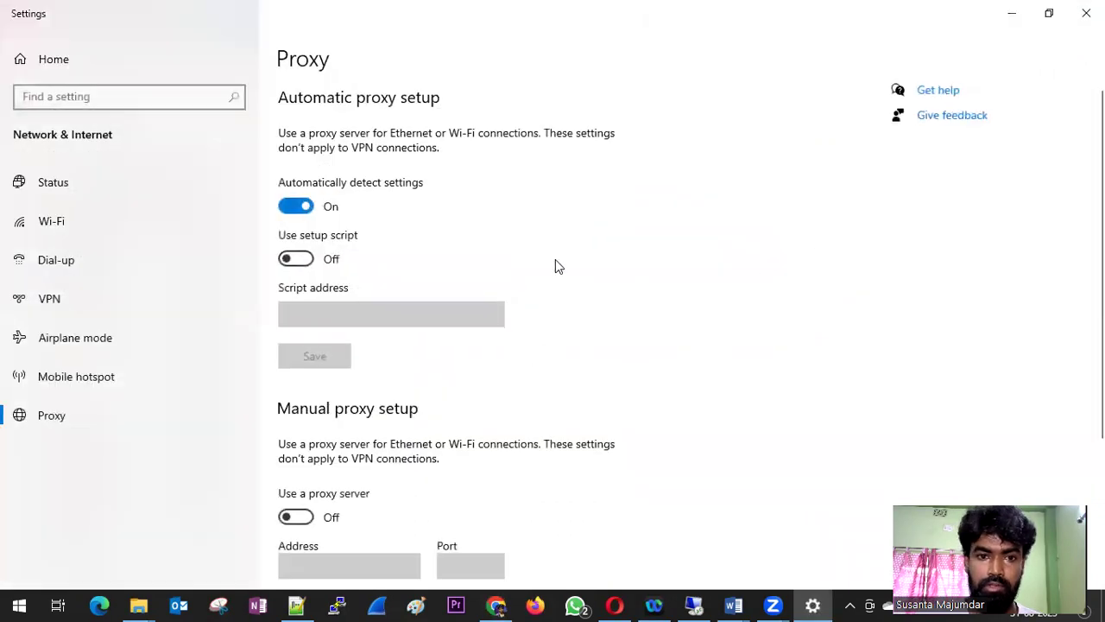
Turn on the proxy setup script option and select the hosted URLs of recommended.pac and proxy.pac in the Zscaler portal.
{"action": "left_click", "coordinate": [313, 262]}
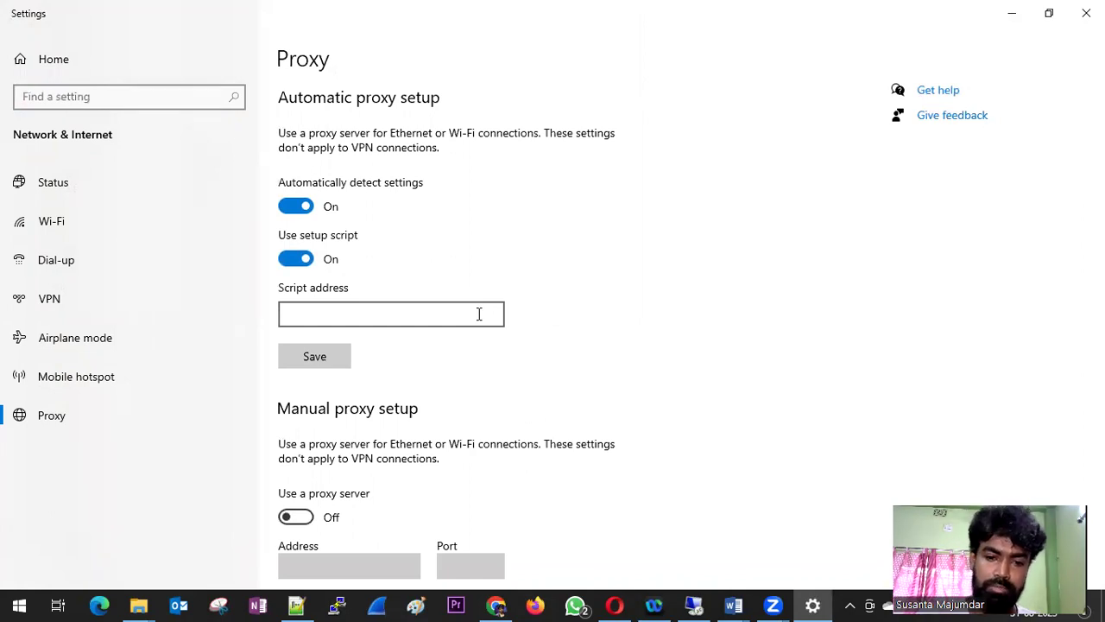
{"action": "left_click", "coordinate": [496, 605]}
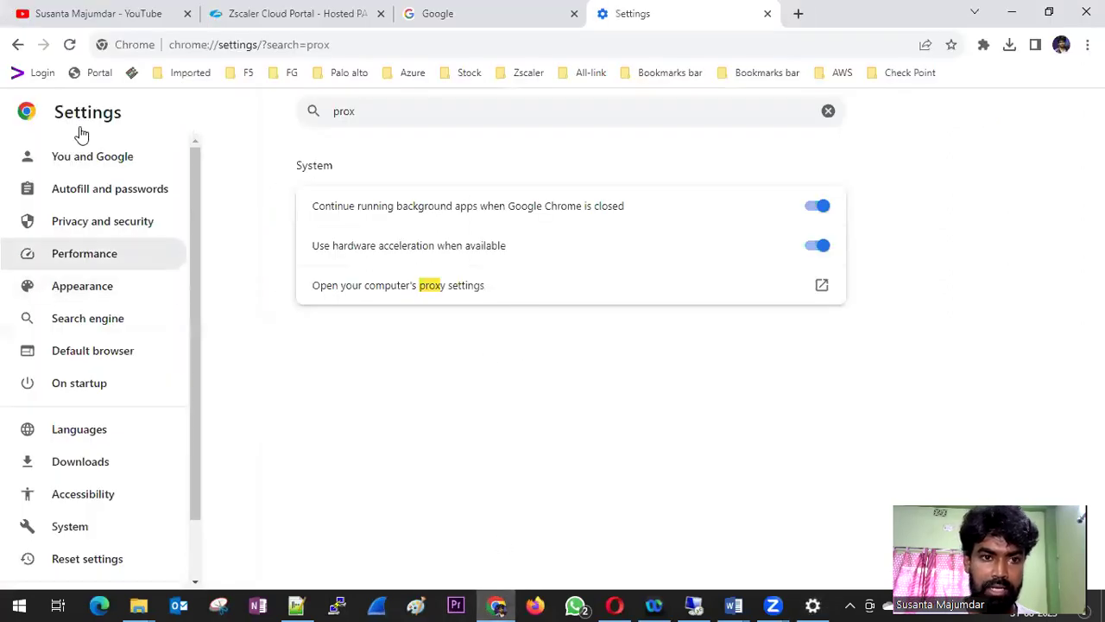
{"action": "left_click", "coordinate": [265, 9]}
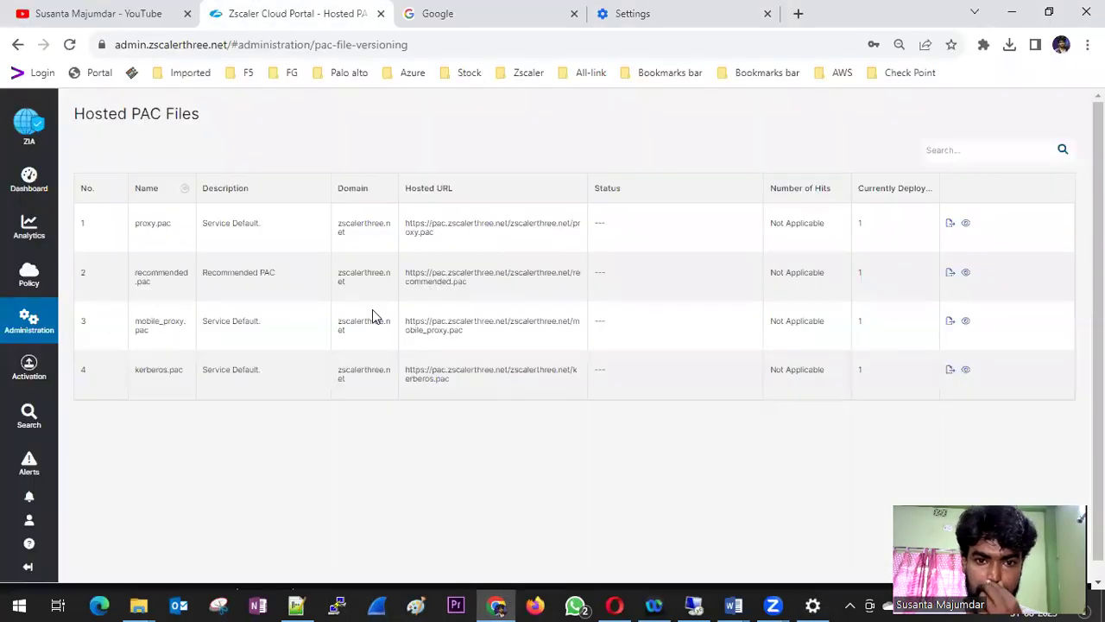
{"action": "left_click_drag", "start_coordinate": [464, 287], "coordinate": [399, 278]}
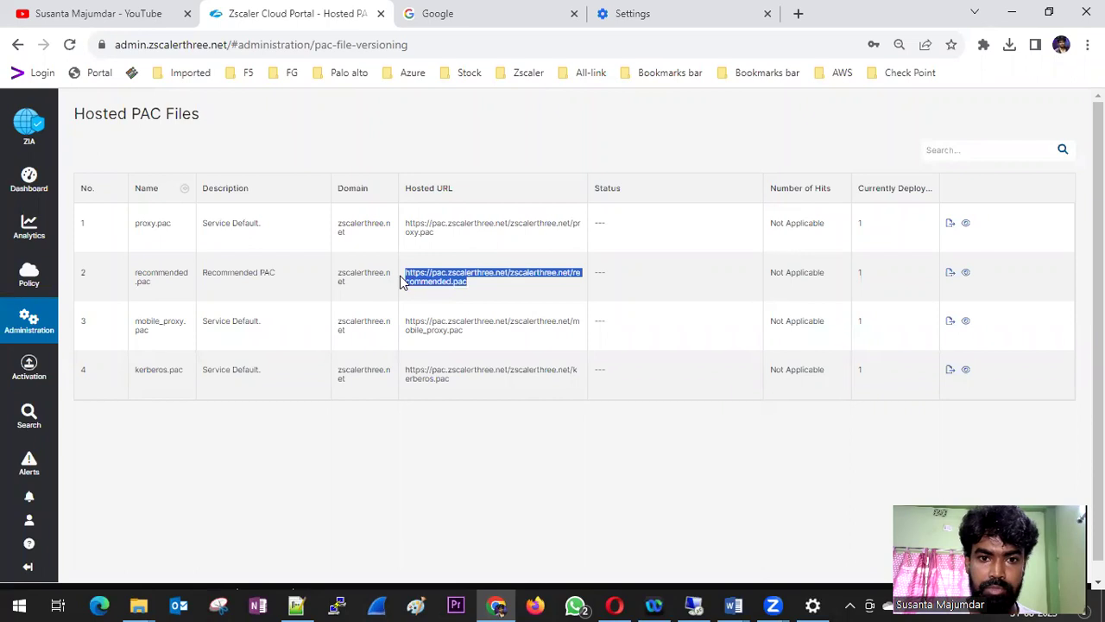
{"action": "left_click_drag", "start_coordinate": [462, 233], "coordinate": [404, 223]}
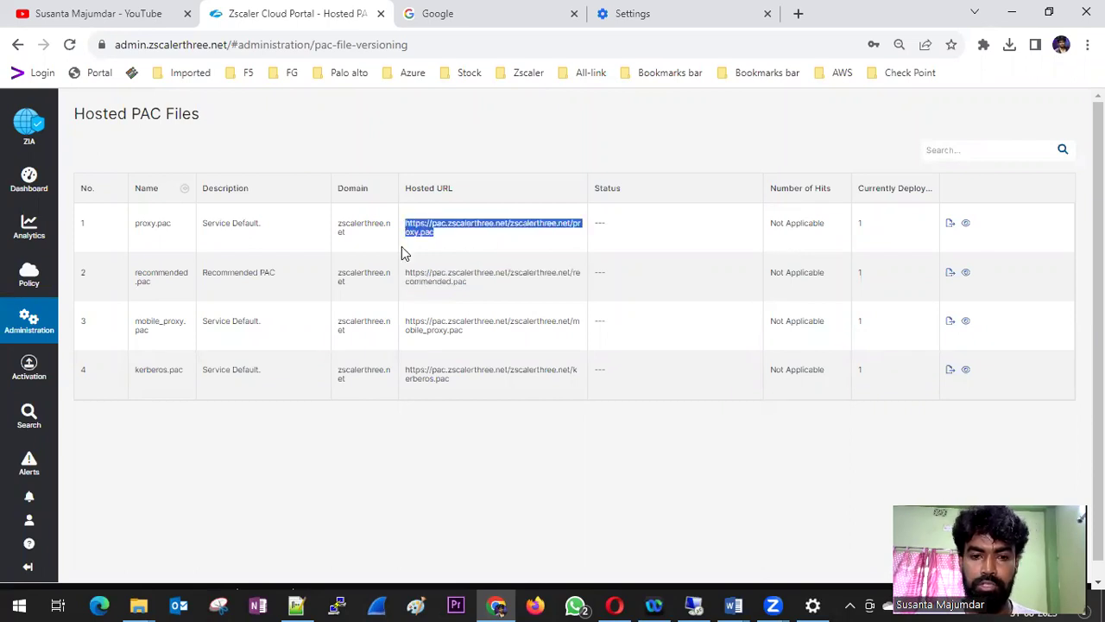
Return to the Windows proxy settings and turn off the setup script option.
{"action": "key", "text": "alt+Tab"}
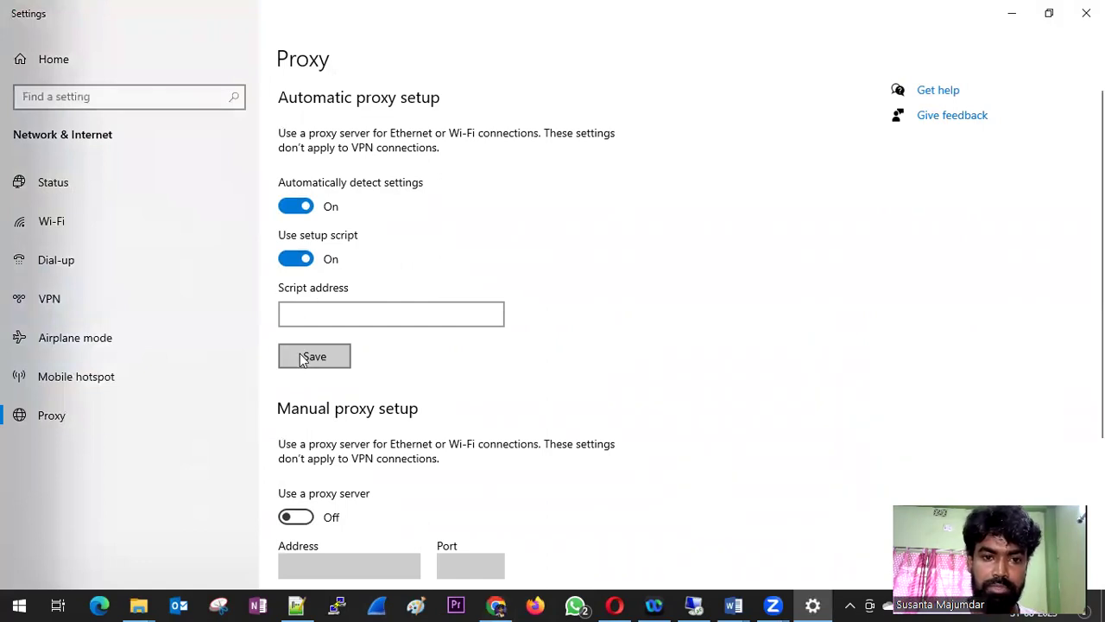
{"action": "left_click", "coordinate": [296, 257]}
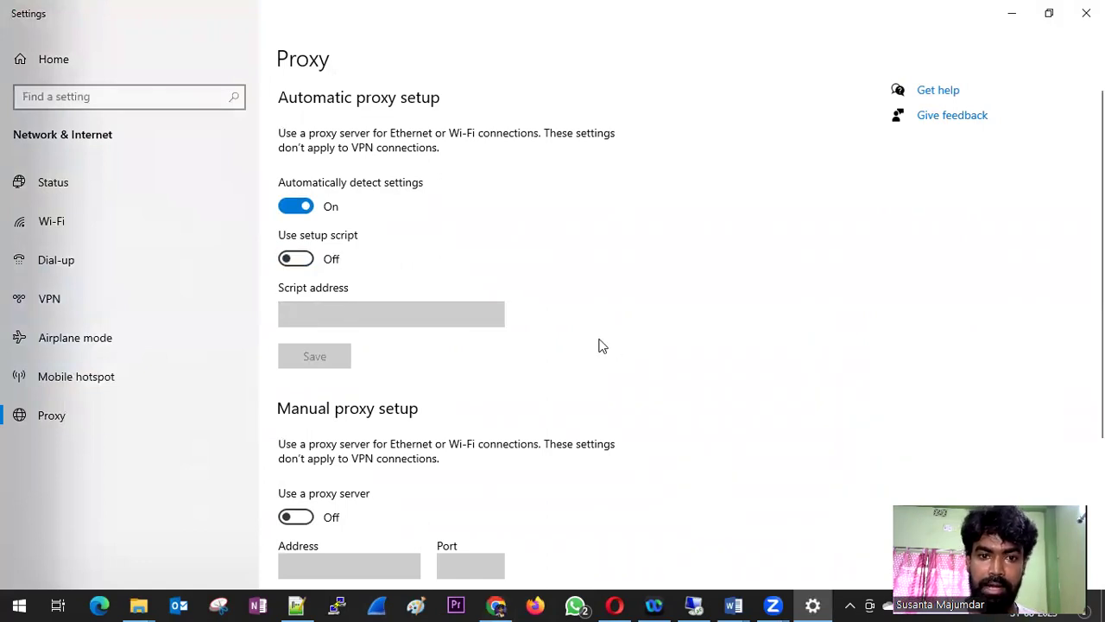
Return to 21. PAC file.docx in Word and examine the full PAC diagram down to the primary ZIA Public Service Edge.
{"action": "left_click", "coordinate": [495, 605]}
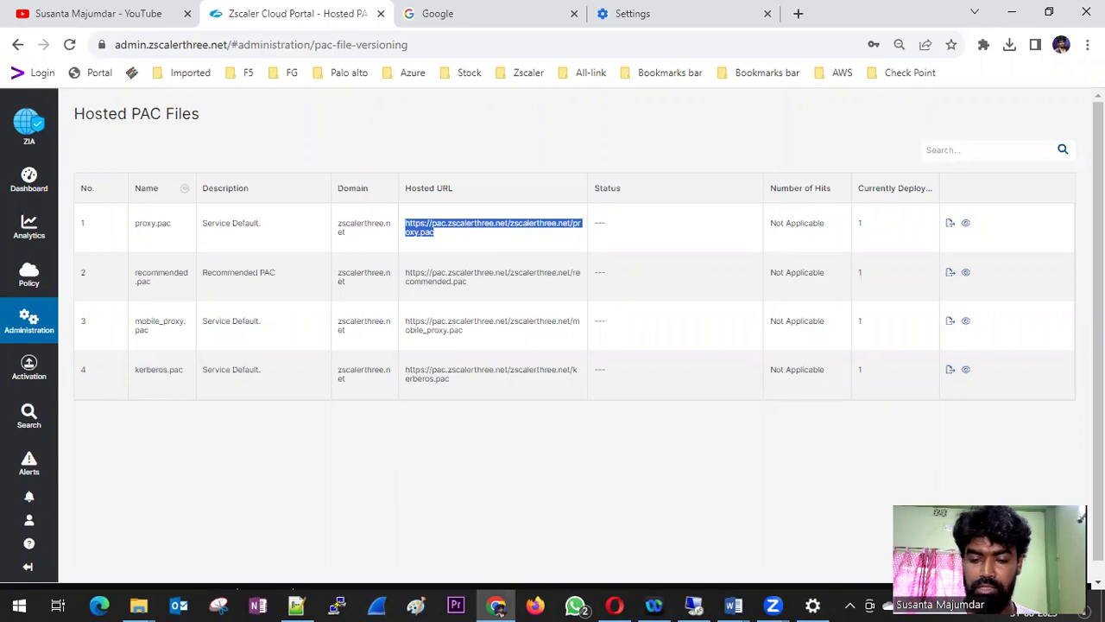
{"action": "left_click", "coordinate": [693, 605]}
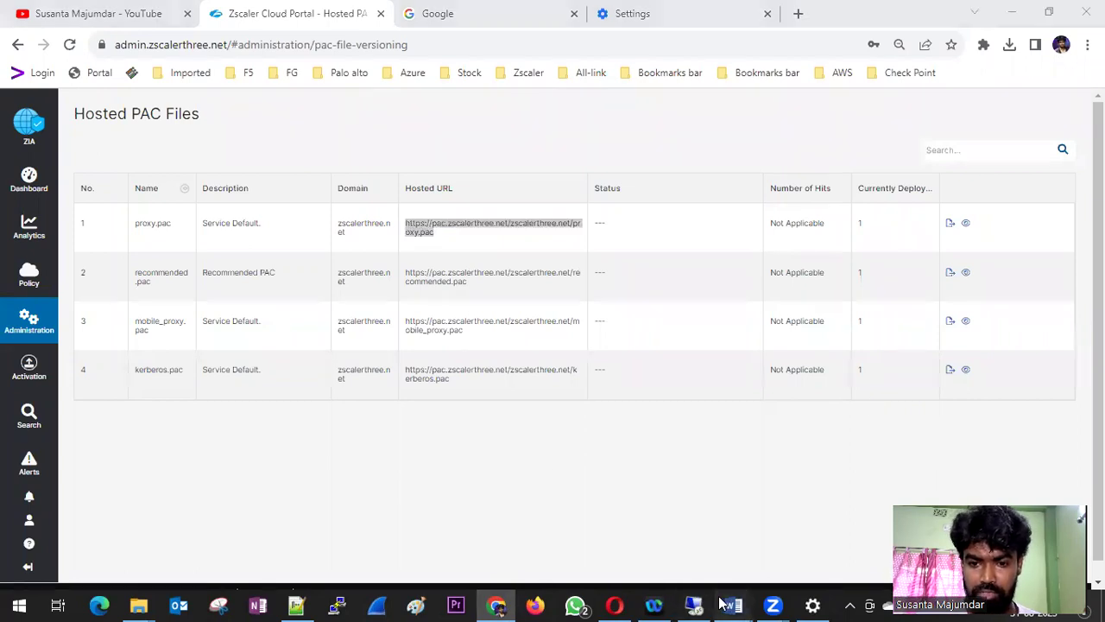
{"action": "mouse_move", "coordinate": [724, 603]}
{"action": "left_click", "coordinate": [648, 526]}
{"action": "scroll", "coordinate": [470, 329], "scroll_direction": "down", "scroll_amount": 1}
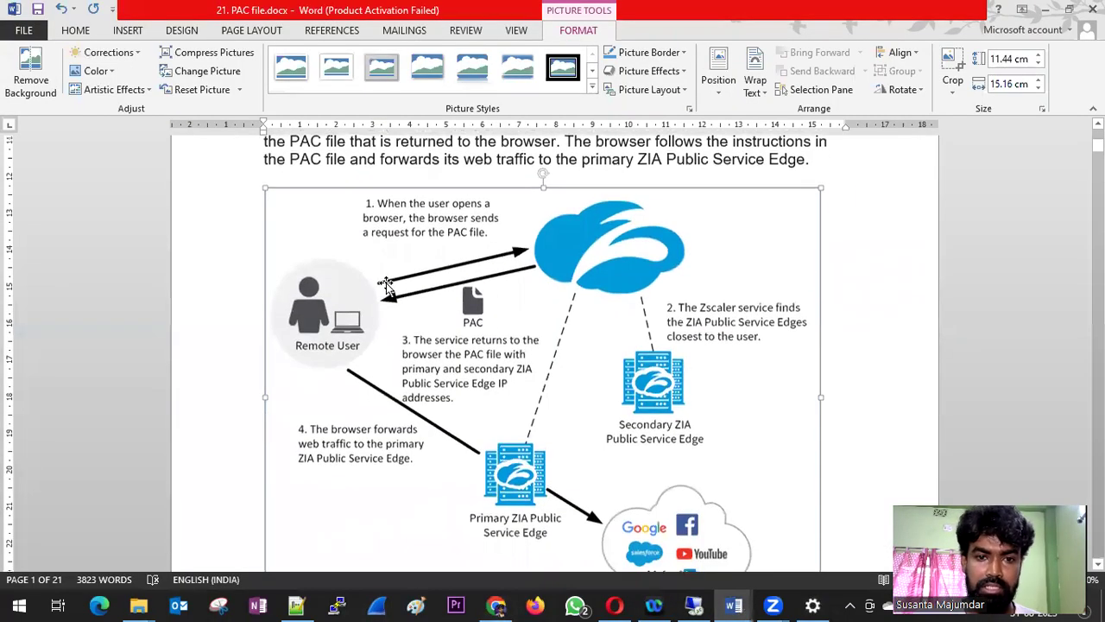